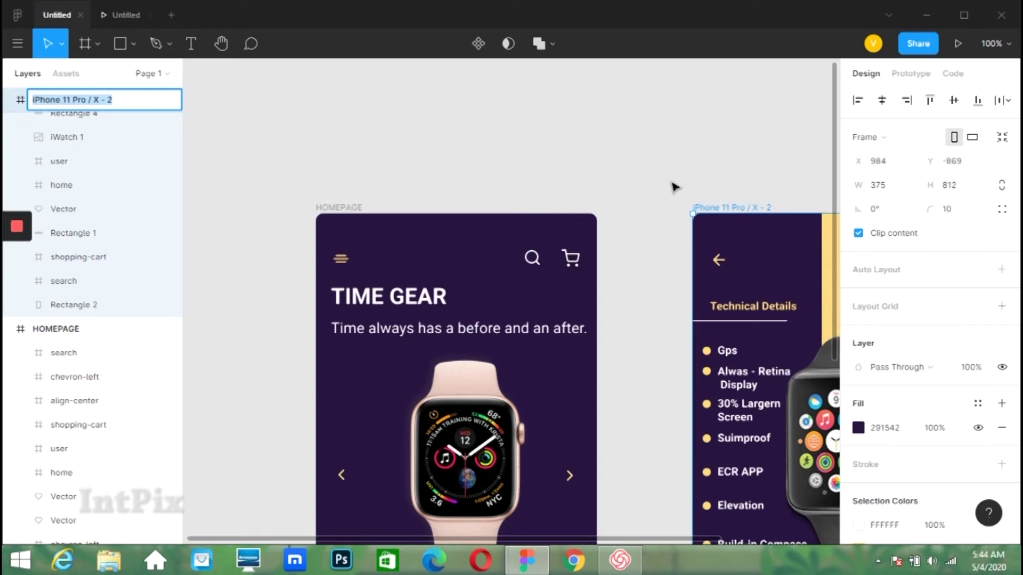
# - Rename the iPhone 11 Pro / X - 2 frame as TECHNICAL DETAILS
pyautogui.write('TECHNIC')
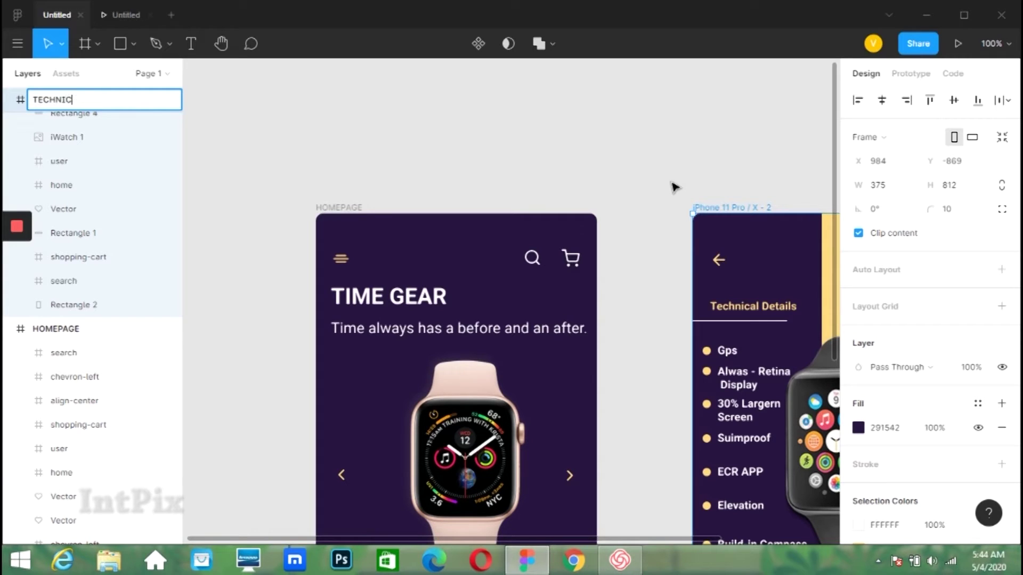
pyautogui.write('AL DETAILS')
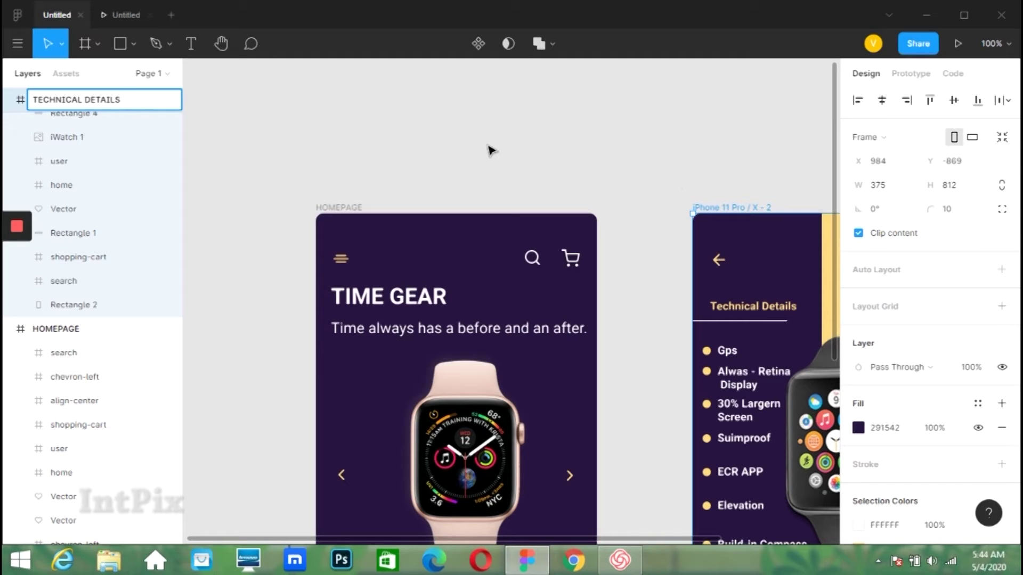
pyautogui.click(468, 149)
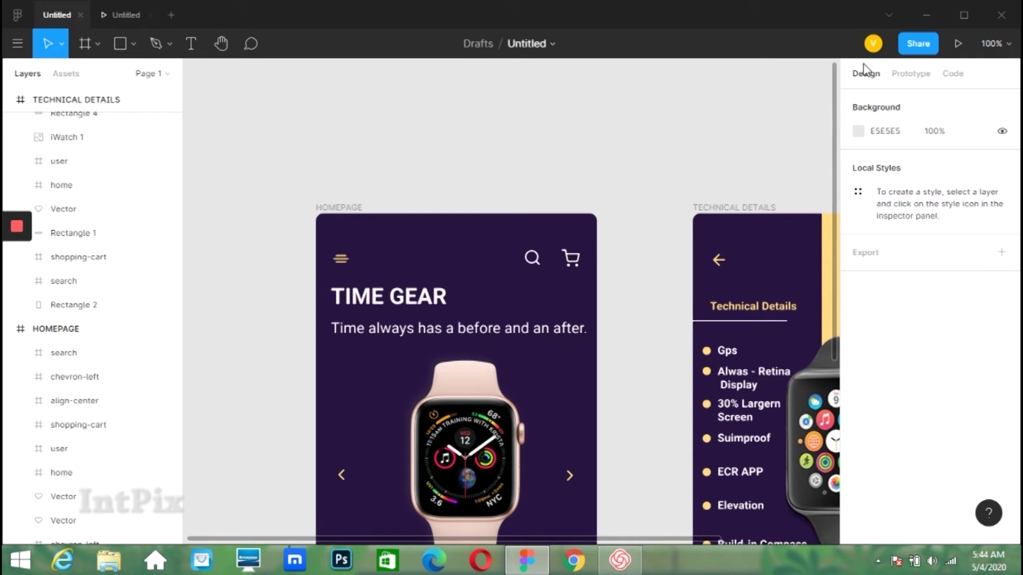
# - Add a prototype connection from the large watch image on HOMEPAGE to the TECHNICAL DETAILS frame
pyautogui.click(912, 78)
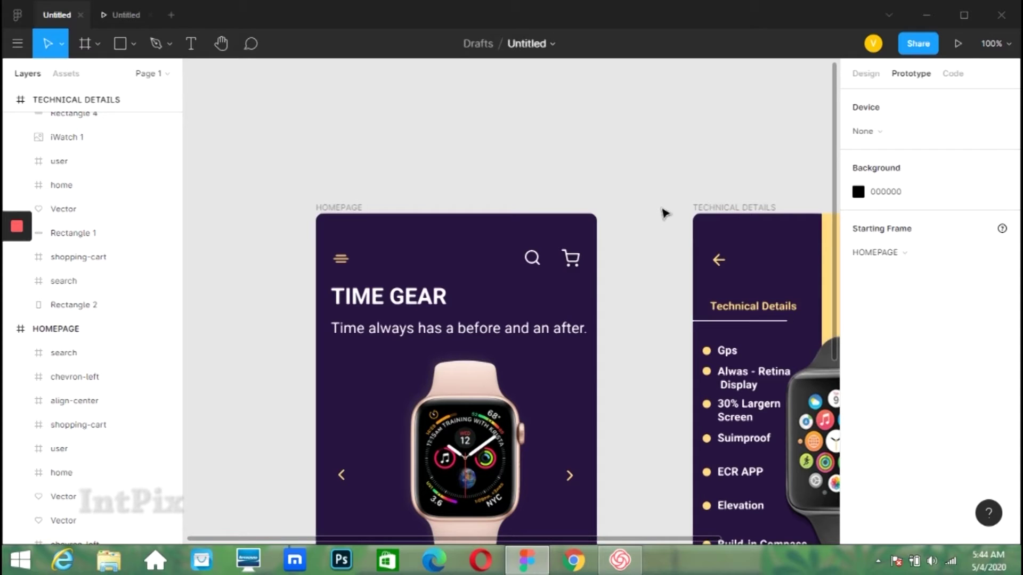
pyautogui.scroll(-1, 567, 271)
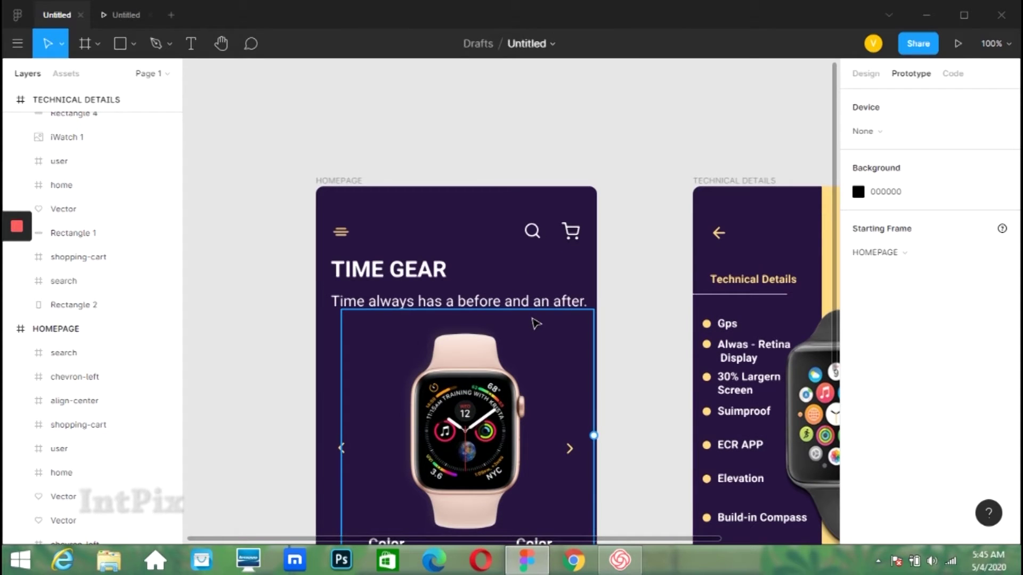
pyautogui.scroll(-1, 521, 341)
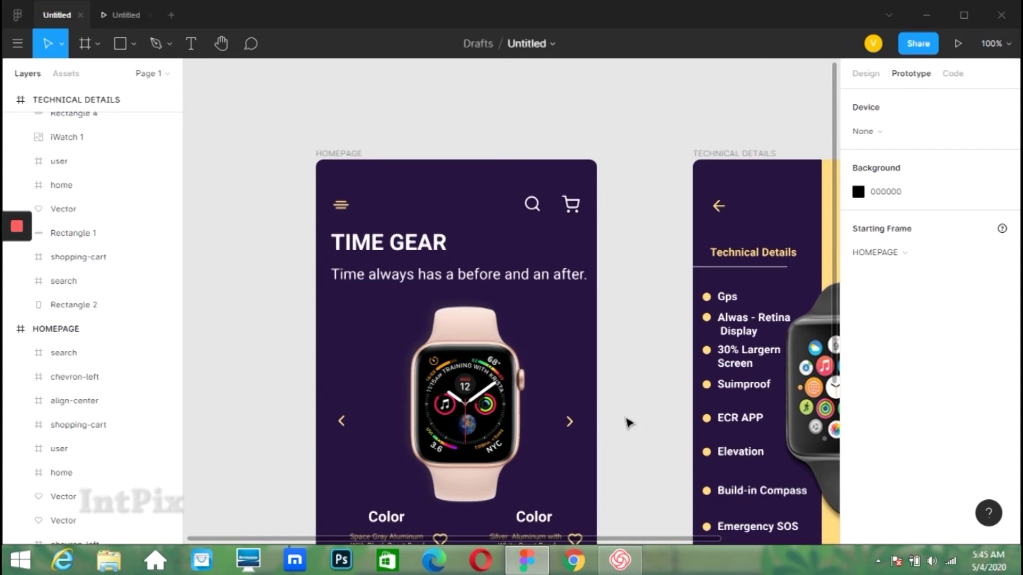
pyautogui.click(481, 409)
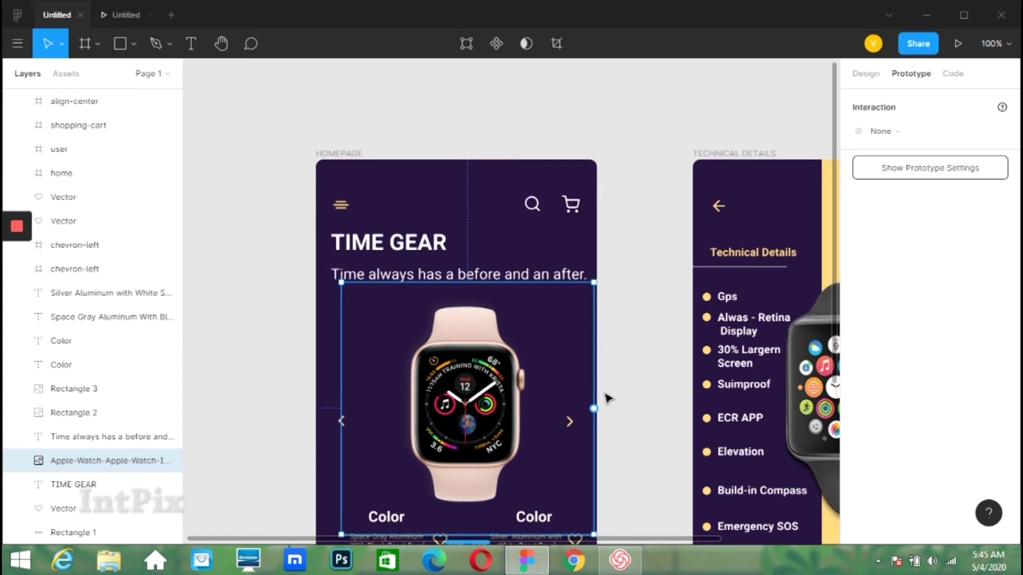
pyautogui.hotkey('ctrl', '+')
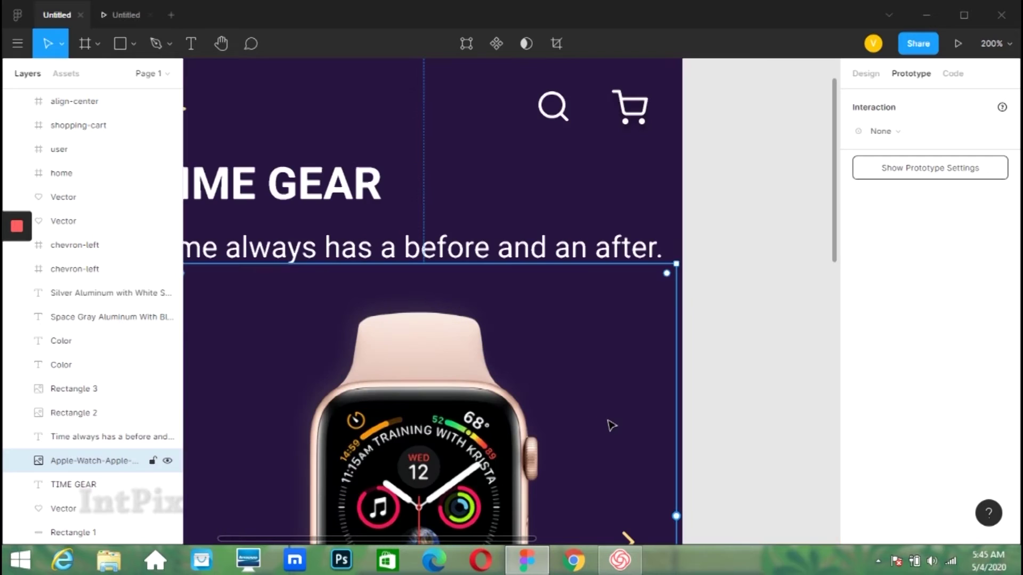
pyautogui.scroll(-2, 611, 425)
pyautogui.hotkey('ctrl', '+')
pyautogui.moveTo(543, 438); pyautogui.dragTo(520, 292)
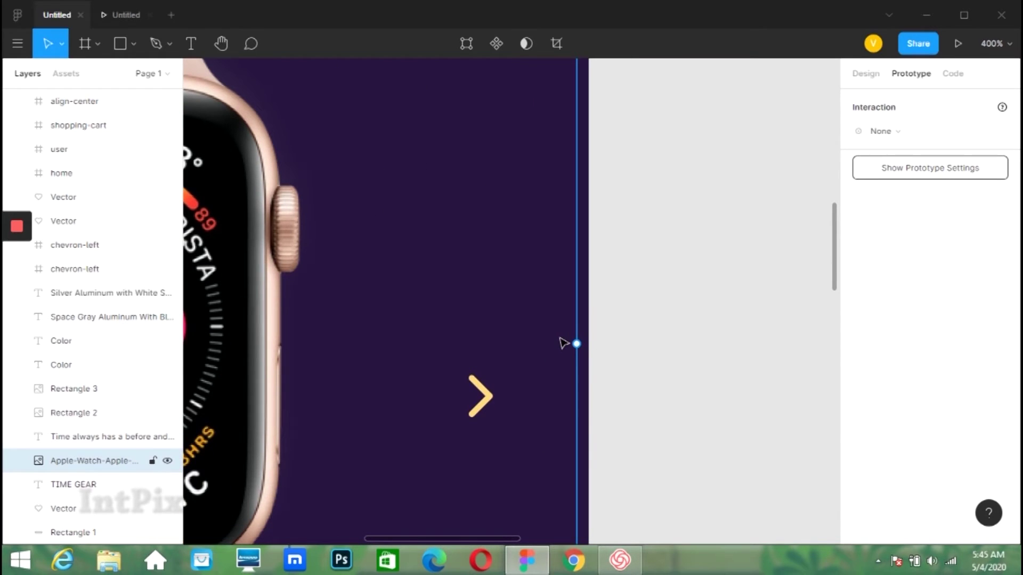
pyautogui.hotkey('ctrl', '-')
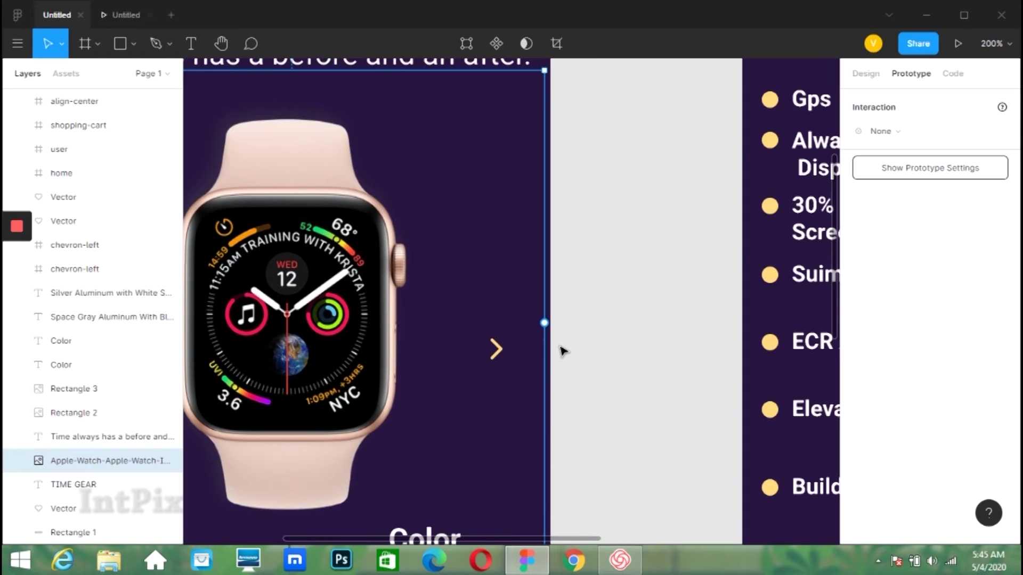
pyautogui.hotkey('ctrl', '-')
pyautogui.hotkey('ctrl', '-')
pyautogui.moveTo(519, 307); pyautogui.dragTo(574, 312)
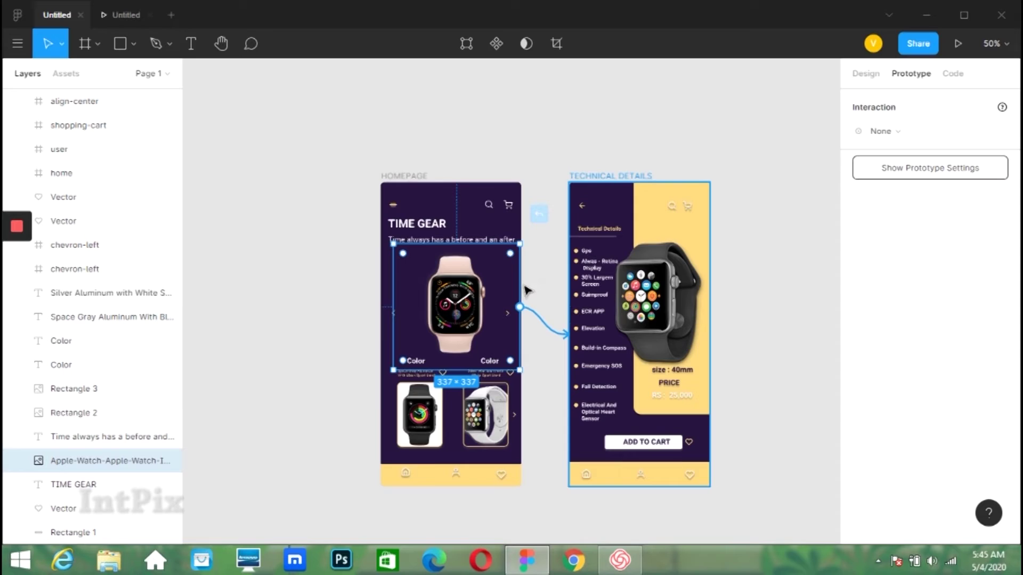
# - Set the watch image's interaction to On Click and Navigate To, with TECHNICAL DETAILS as the destination
pyautogui.hotkey('ctrl', '+')
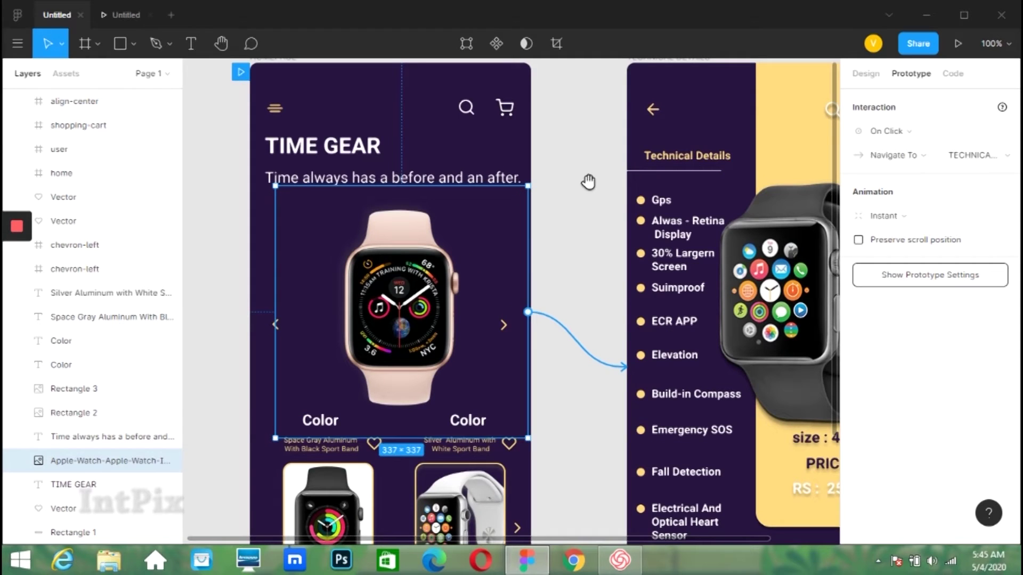
pyautogui.moveTo(588, 183); pyautogui.dragTo(543, 204)
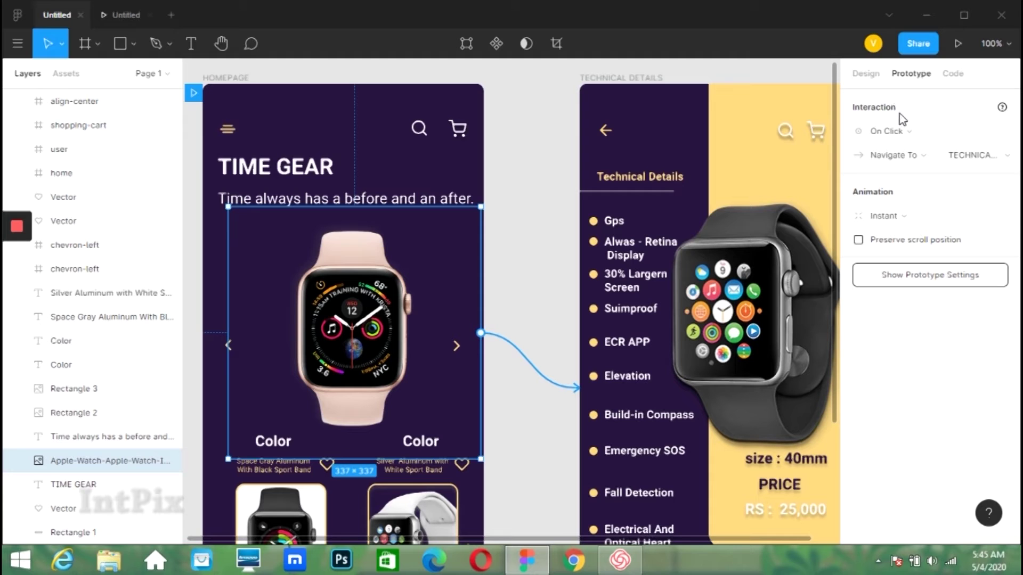
pyautogui.click(932, 137)
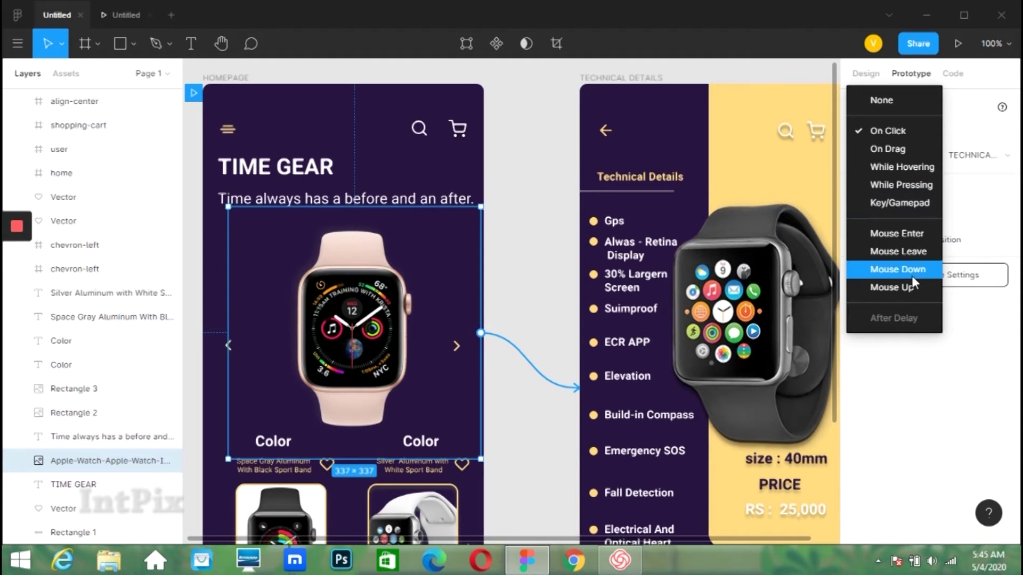
pyautogui.click(884, 133)
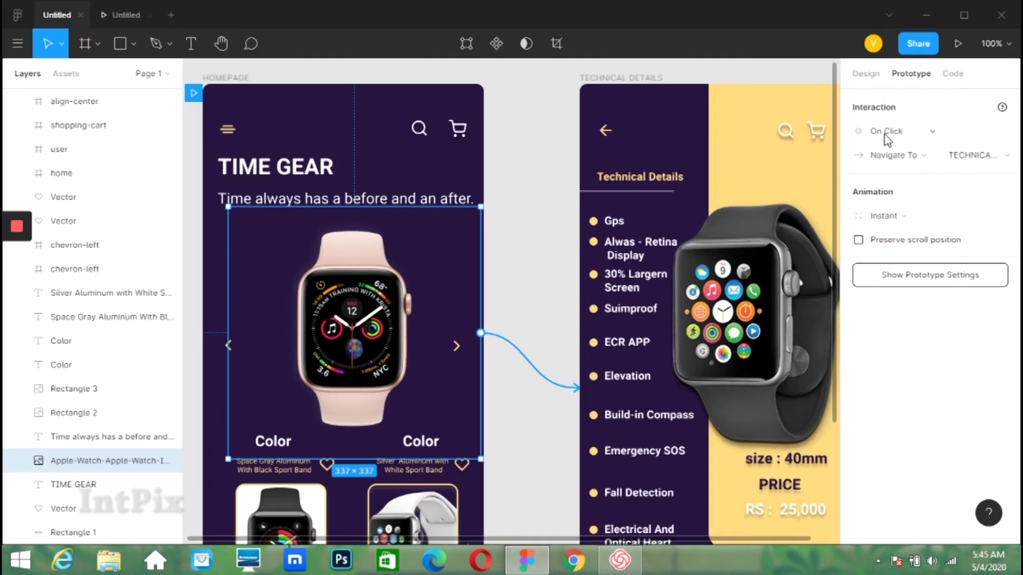
pyautogui.click(925, 162)
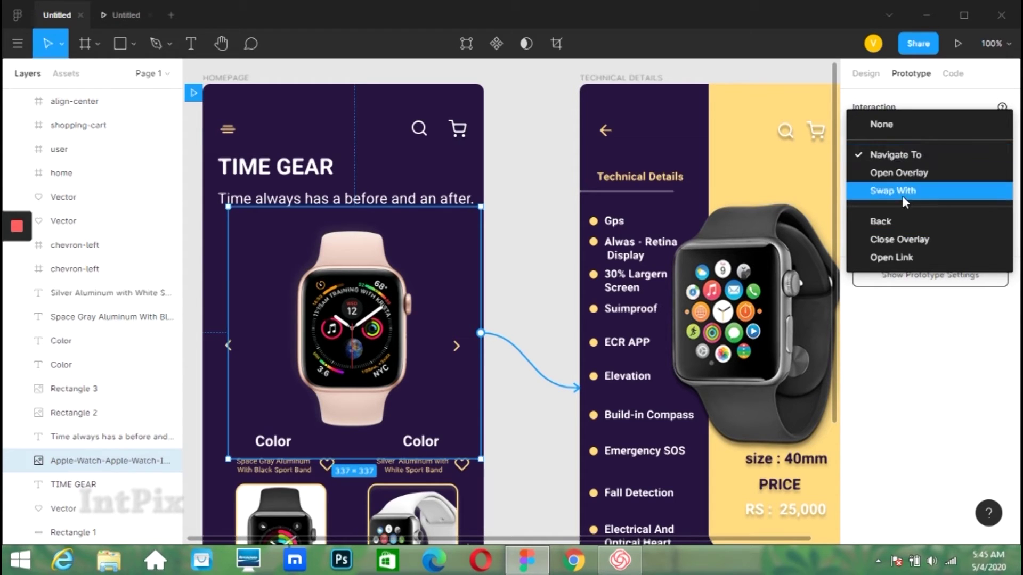
pyautogui.click(911, 159)
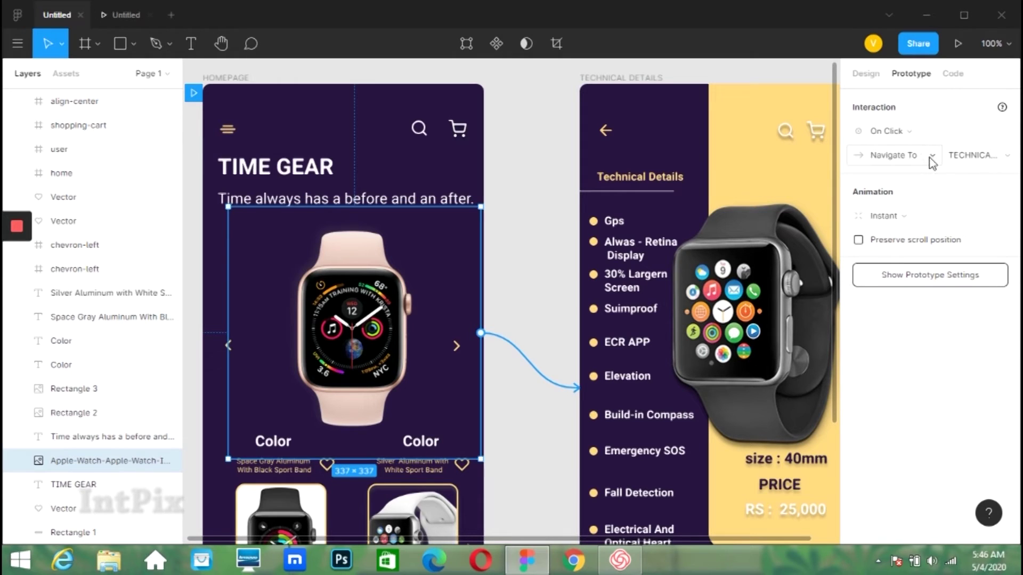
pyautogui.click(980, 155)
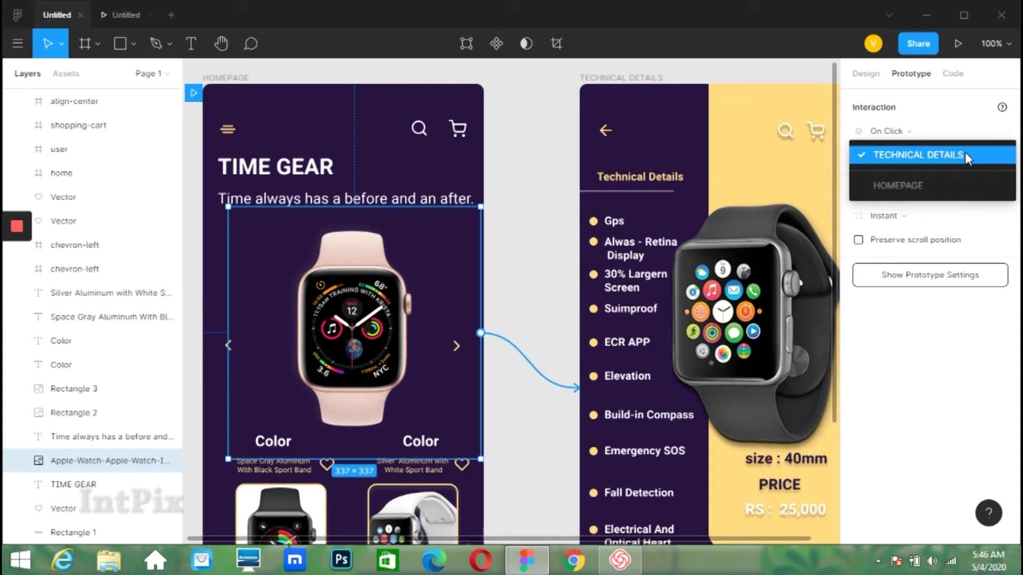
pyautogui.click(964, 155)
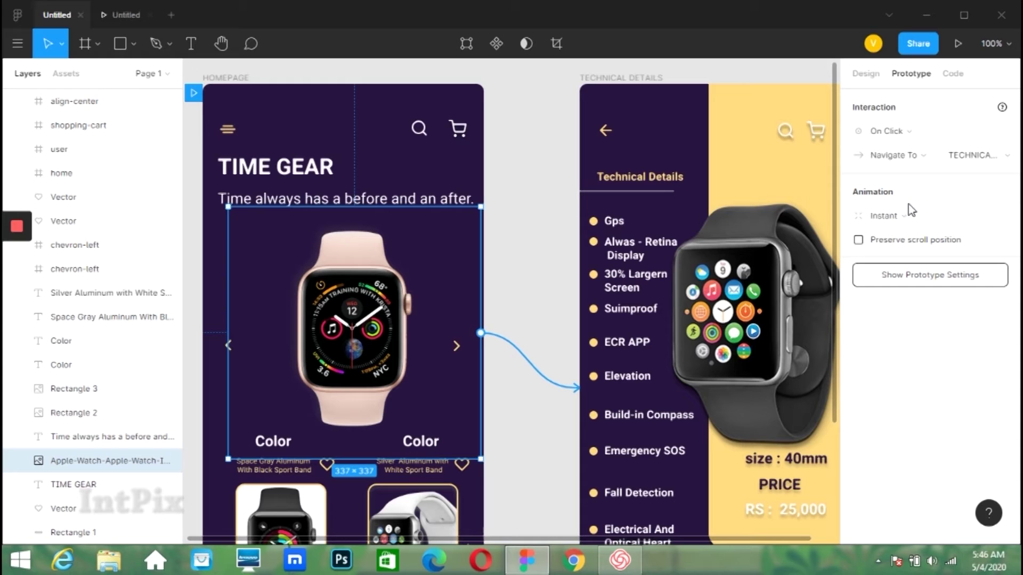
# - Set the watch image connection's animation to Instant and deselect the image
pyautogui.click(921, 219)
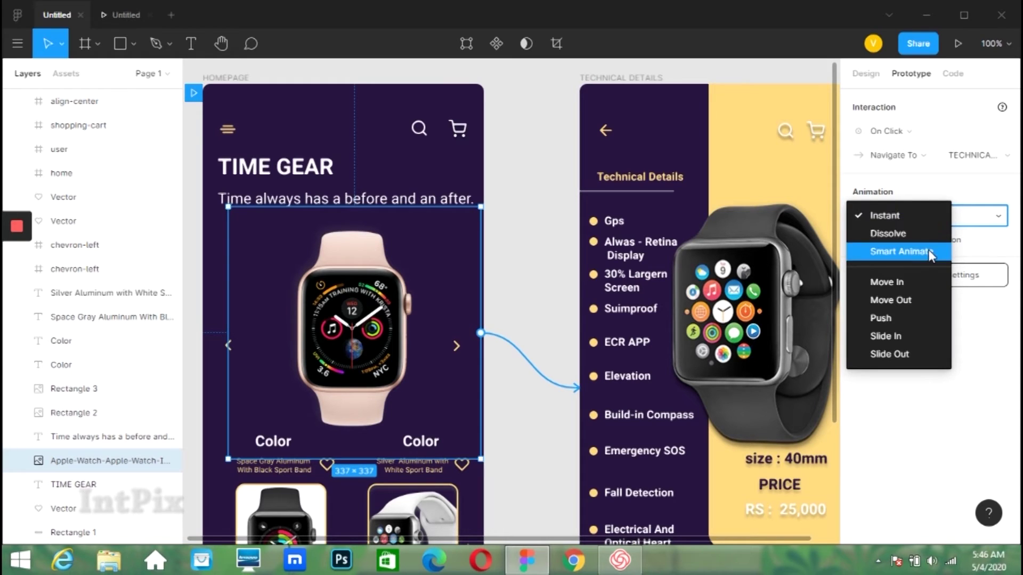
pyautogui.click(909, 219)
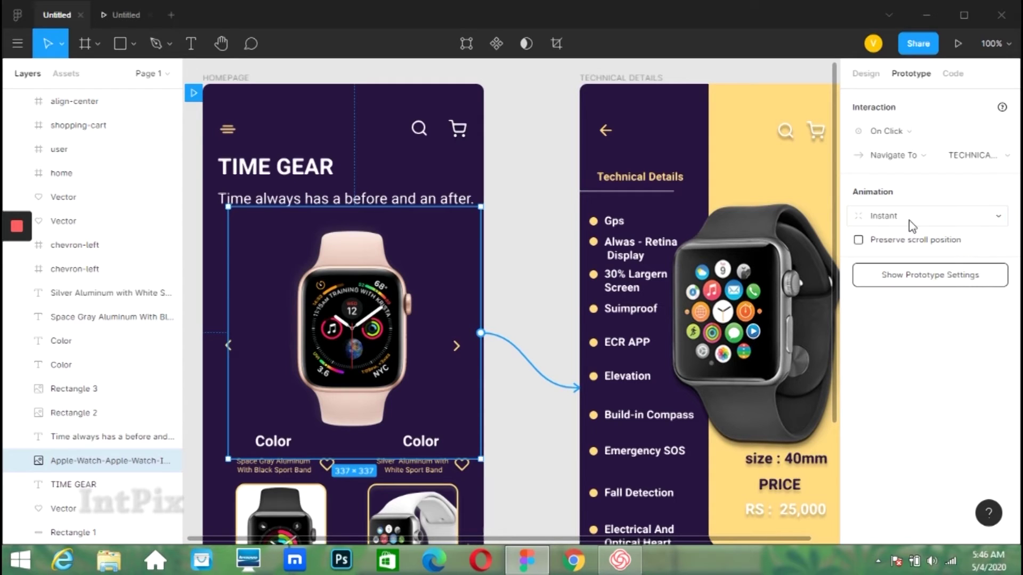
pyautogui.click(537, 238)
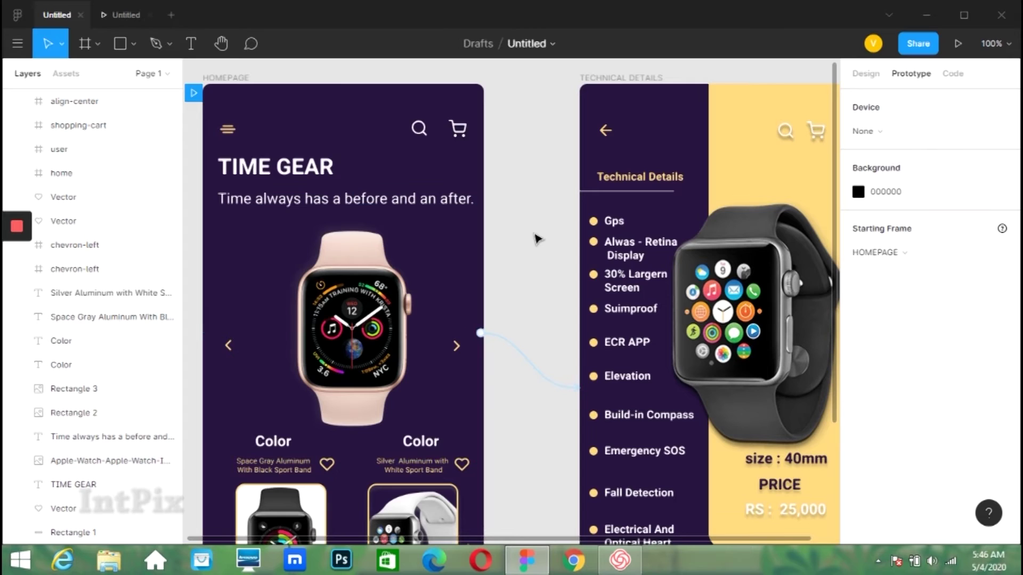
# - Present the prototype and scale it down to fit the screen
pyautogui.press('-')
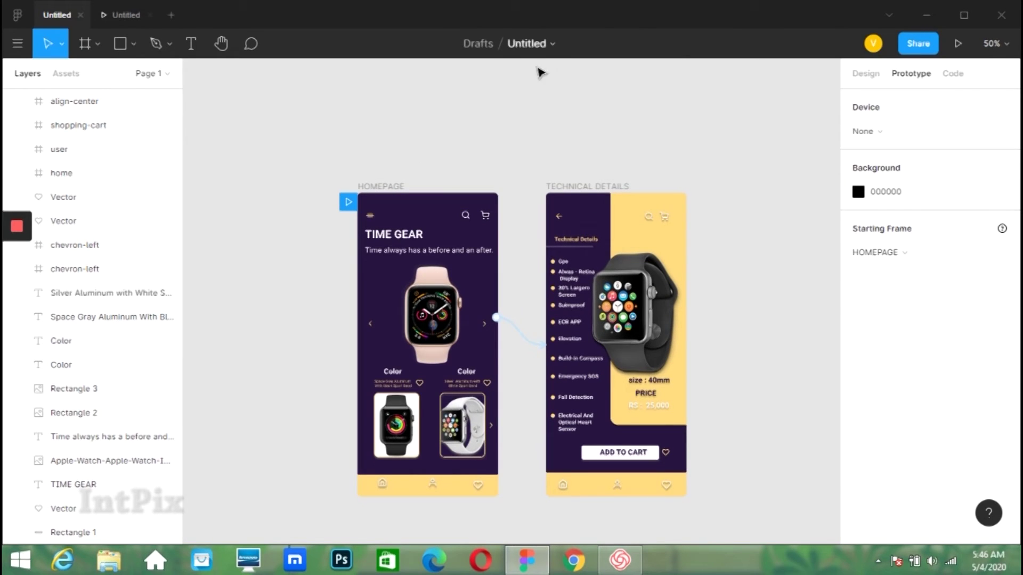
pyautogui.click(957, 43)
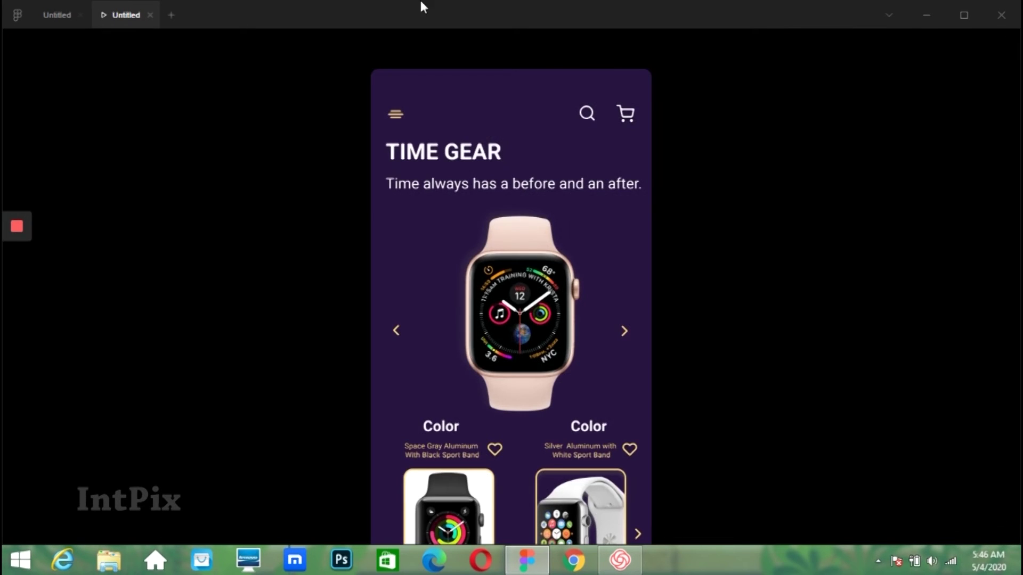
pyautogui.click(983, 43)
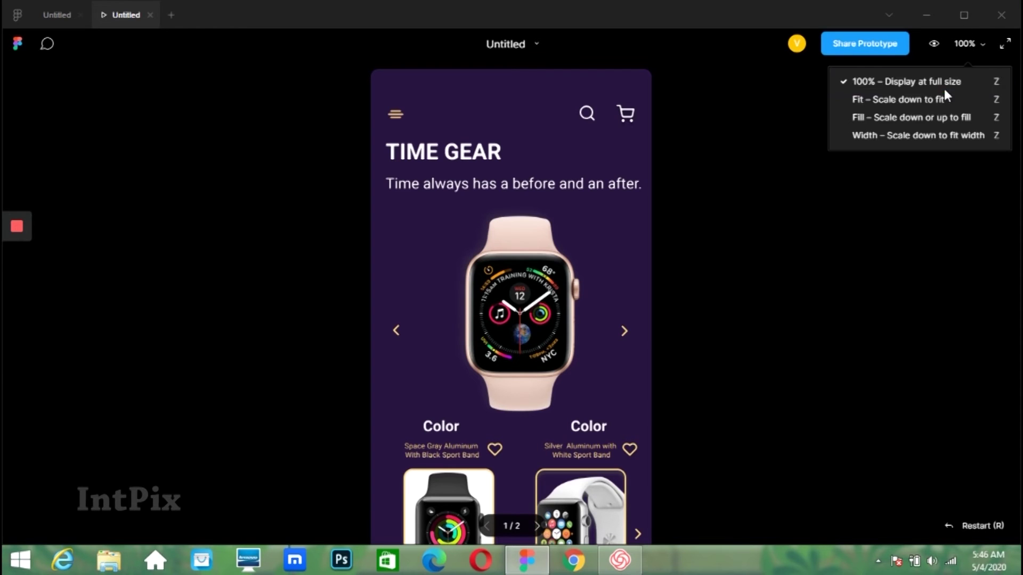
pyautogui.click(941, 99)
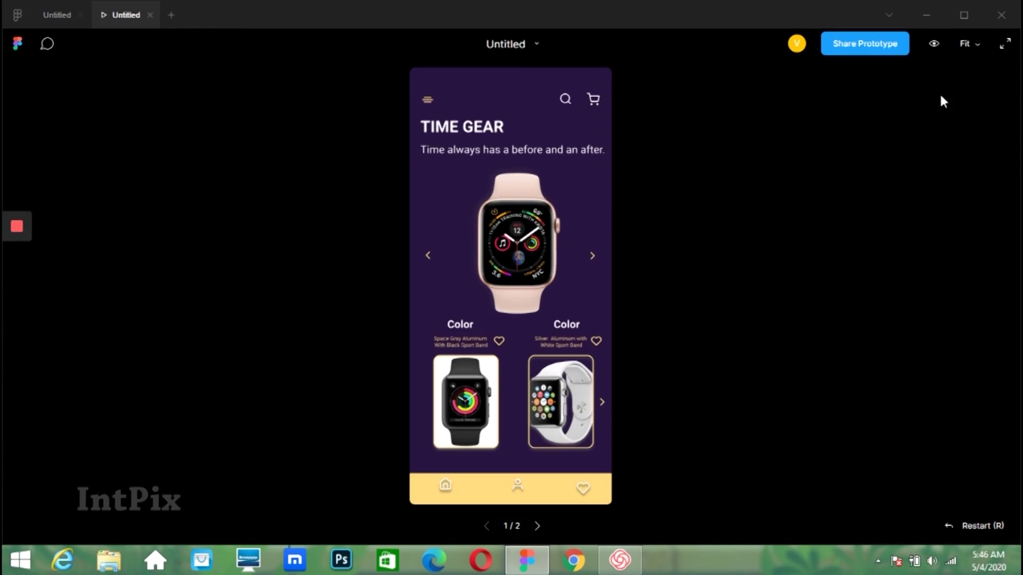
# - Test the unlinked areas of the homepage, and follow the large watch image's link to the technical details screen
pyautogui.click(577, 100)
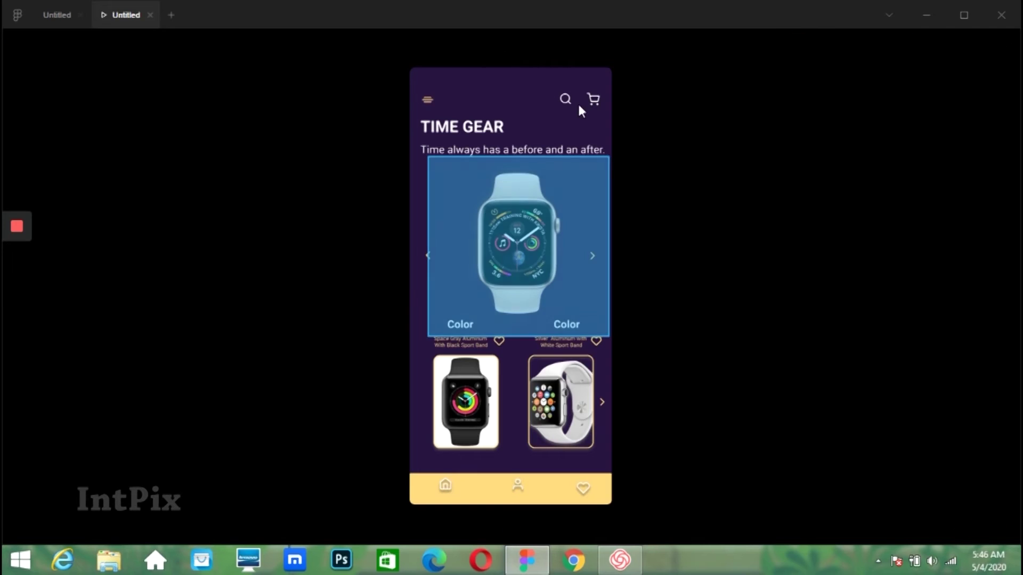
pyautogui.click(474, 443)
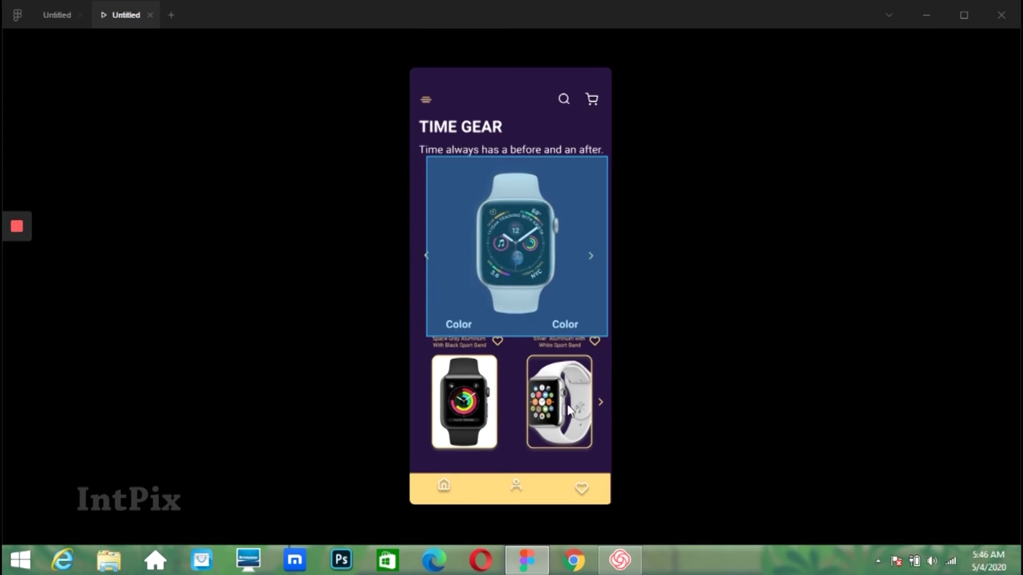
pyautogui.click(465, 412)
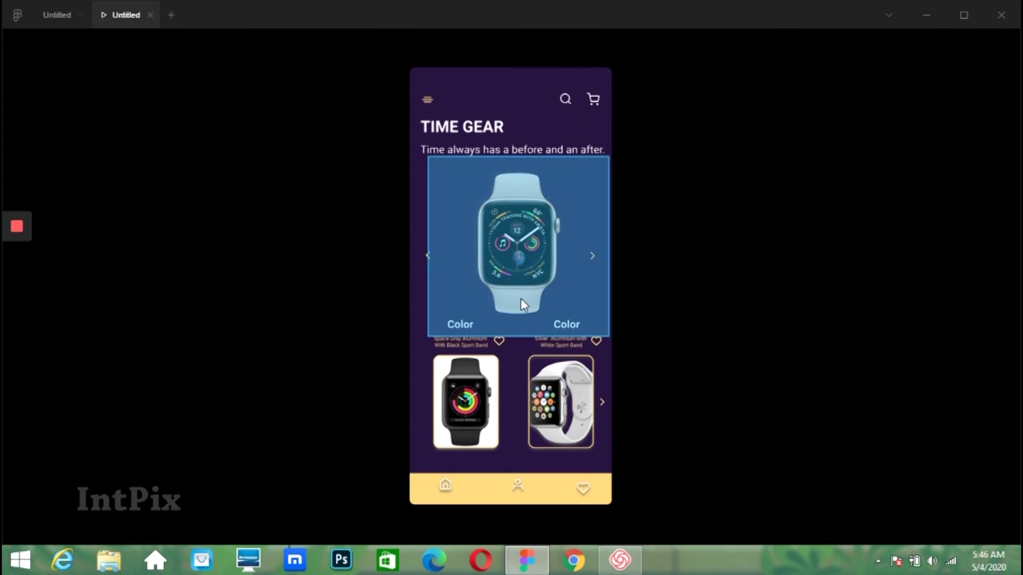
pyautogui.click(515, 249)
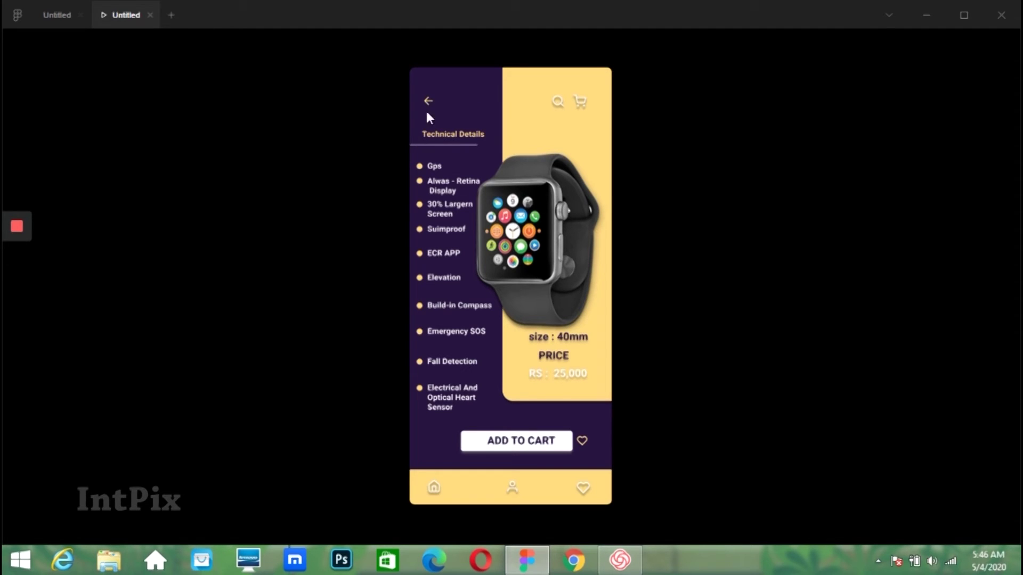
# - Return to the design file and add a prototype connection from the back arrow on TECHNICAL DETAILS to HOMEPAGE
pyautogui.click(50, 11)
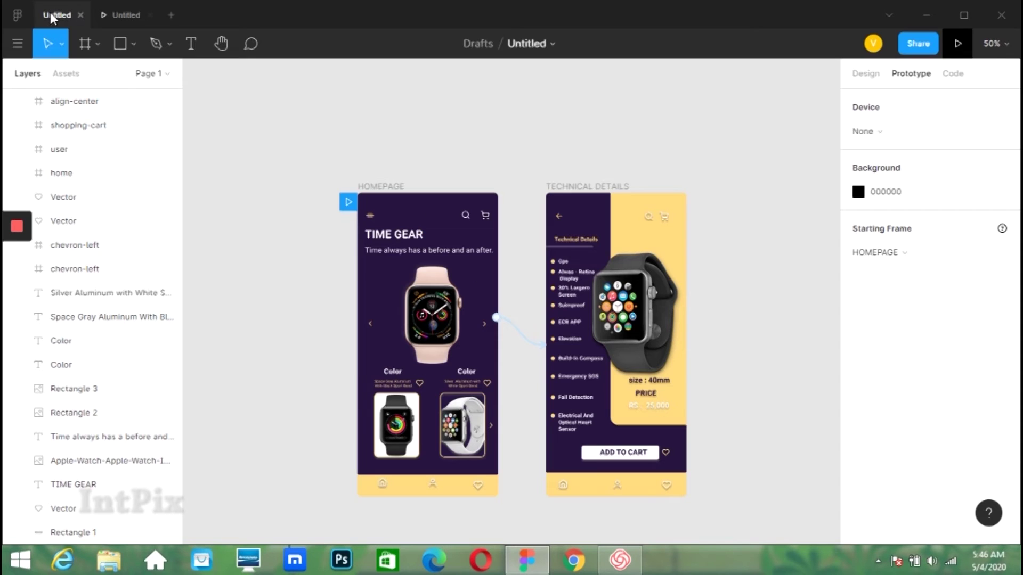
pyautogui.hotkey('shift', '0')
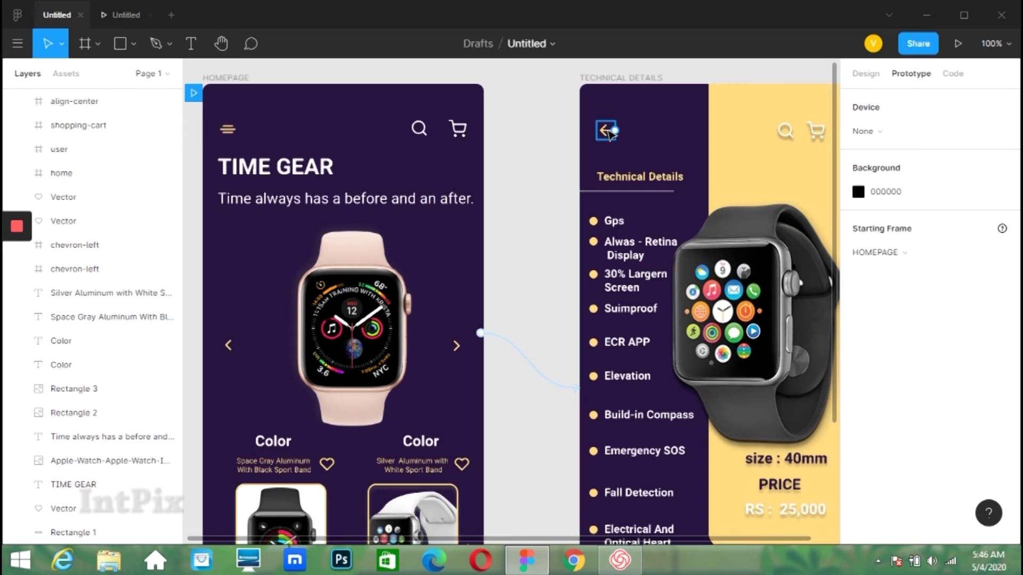
pyautogui.click(611, 133)
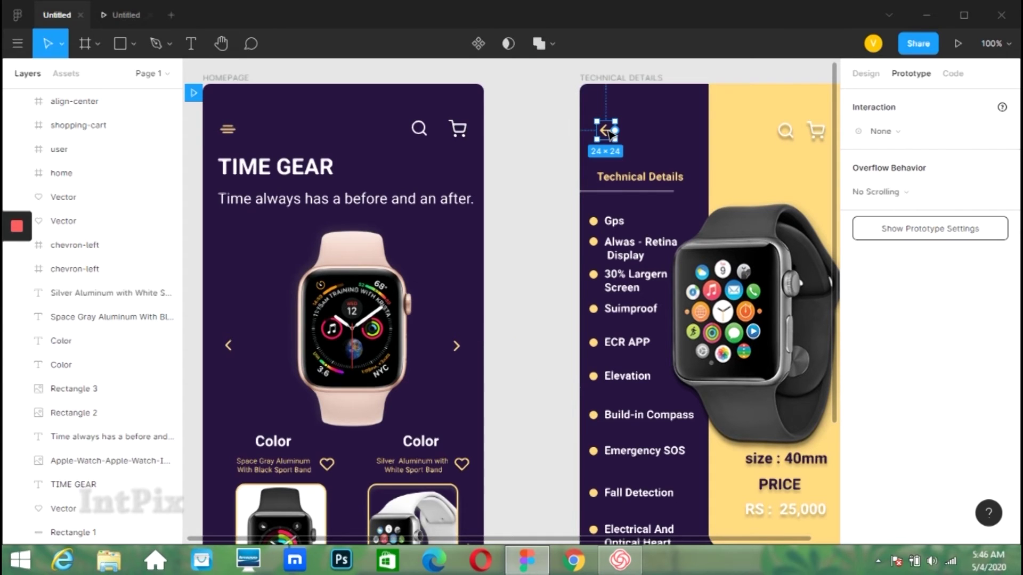
pyautogui.moveTo(616, 130); pyautogui.dragTo(479, 259)
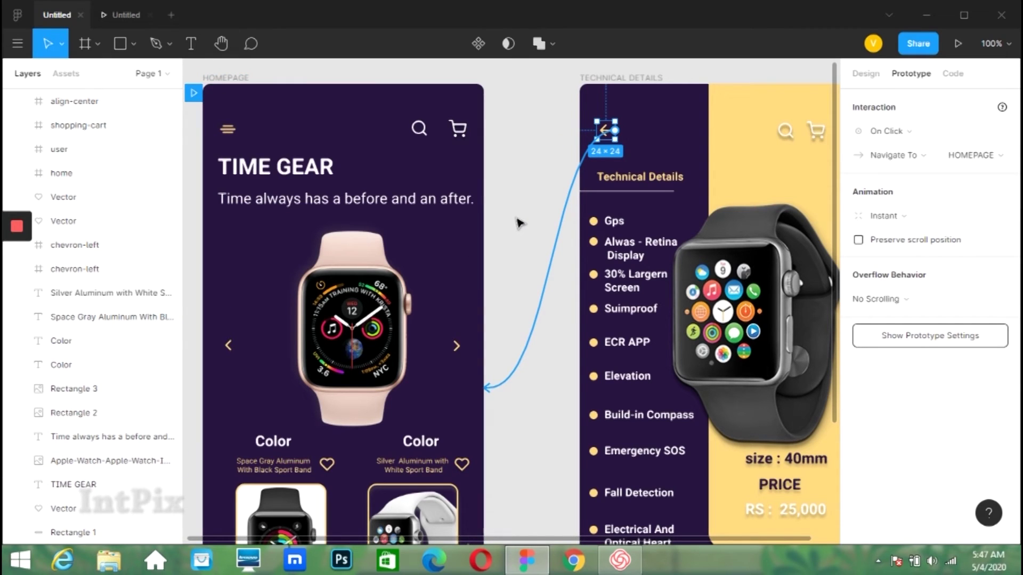
pyautogui.click(519, 222)
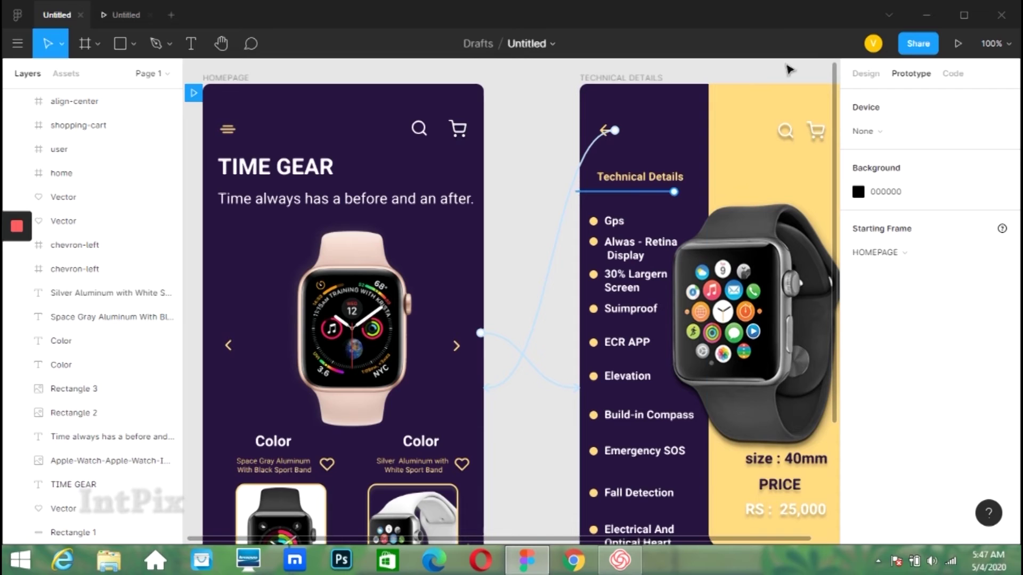
# - Present the prototype and test the watch image's link to the technical details and the back arrow's link to the homepage
pyautogui.click(957, 43)
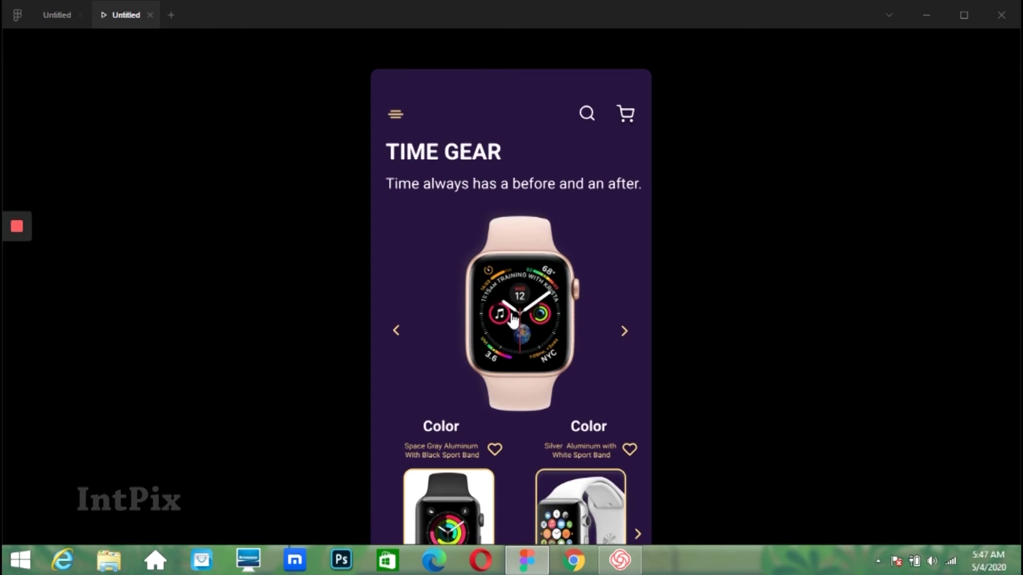
pyautogui.click(513, 319)
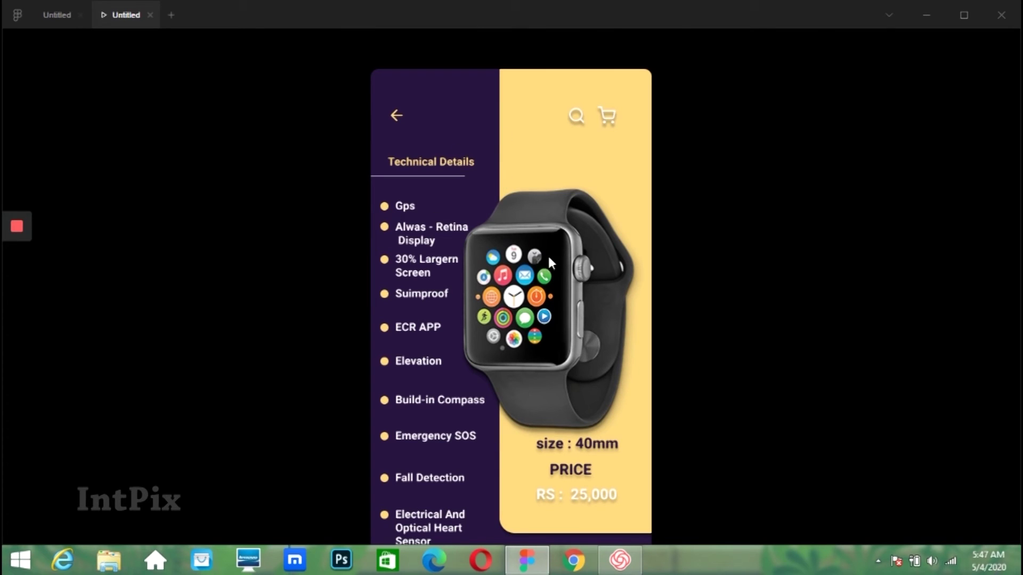
pyautogui.click(398, 118)
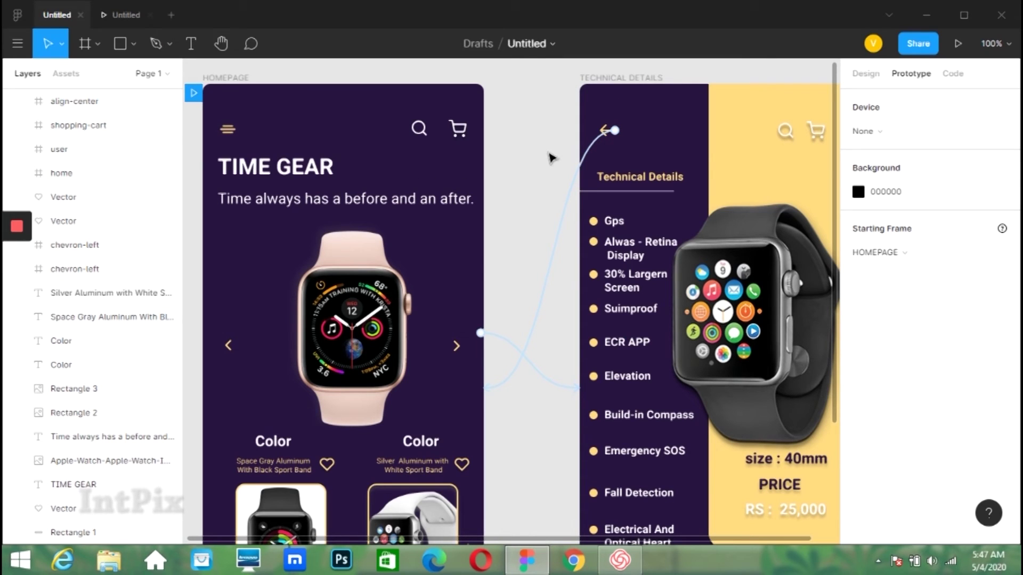
# - Return to the design file, select the back arrow on TECHNICAL DETAILS, and review its trigger options, keeping On Click
pyautogui.click(612, 129)
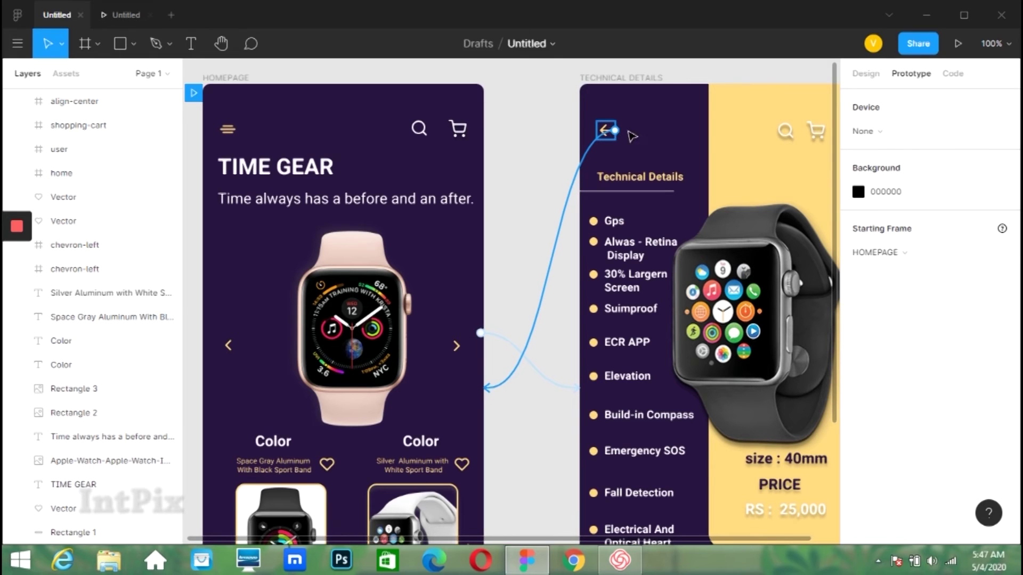
pyautogui.click(612, 130)
pyautogui.click(930, 134)
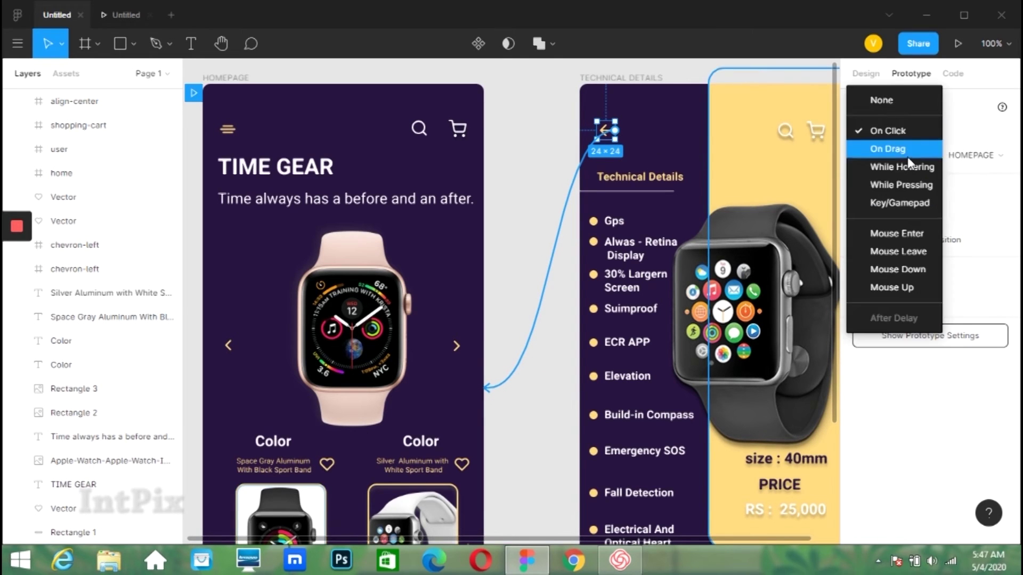
pyautogui.click(983, 118)
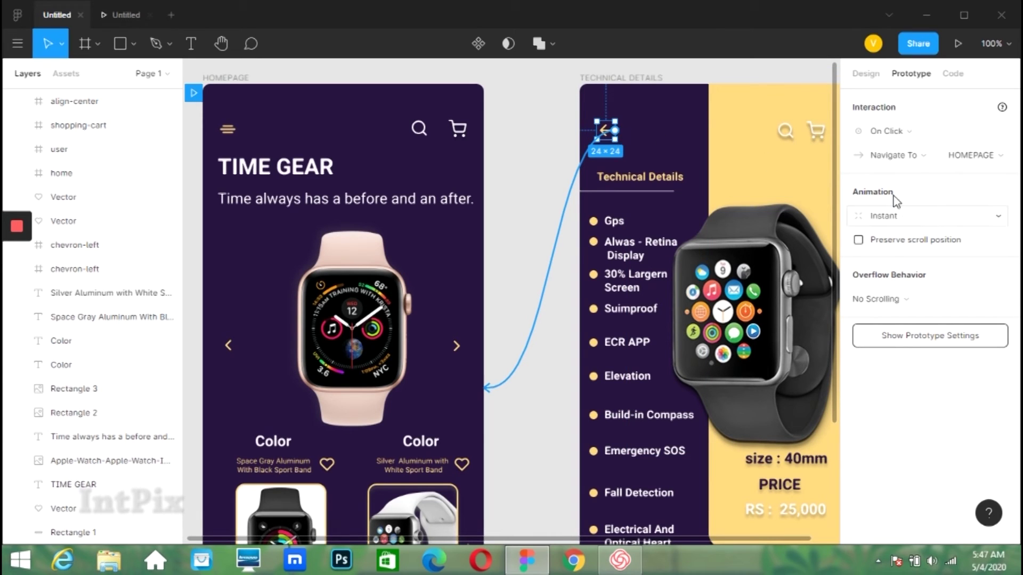
# - Set the back arrow connection's animation to Move In, with the movement directed to the right
pyautogui.click(975, 223)
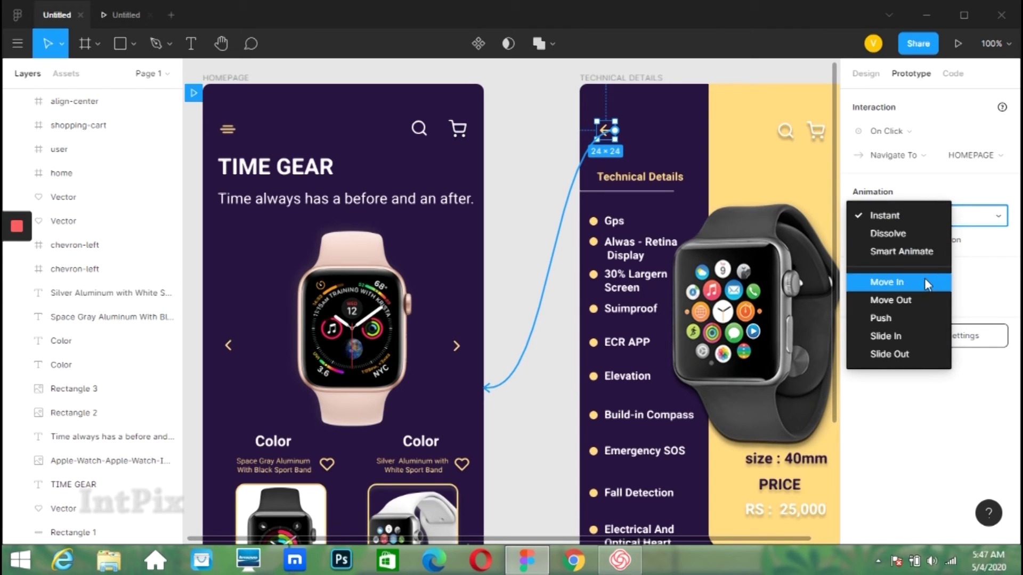
pyautogui.click(885, 336)
pyautogui.click(900, 215)
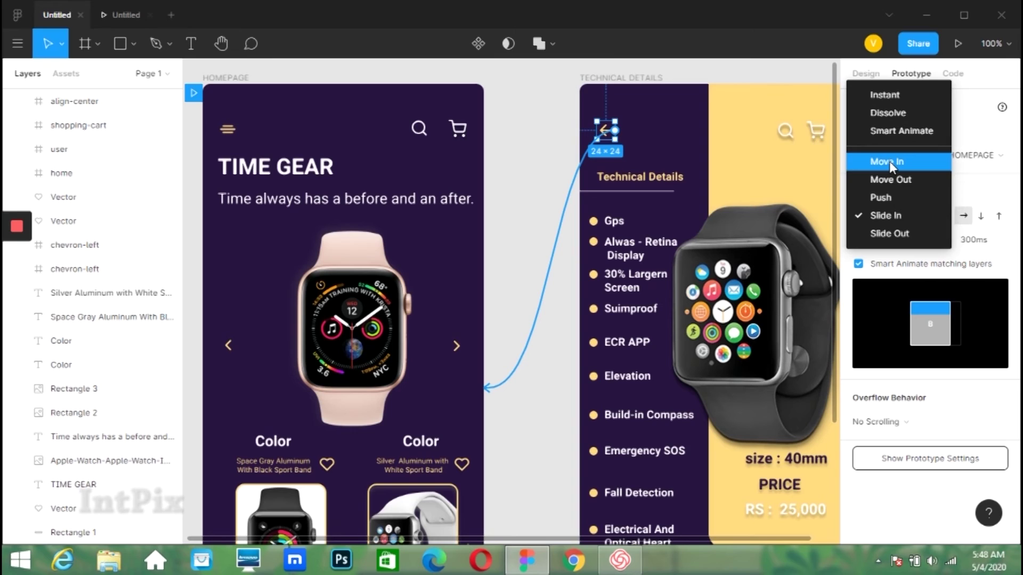
pyautogui.click(890, 160)
pyautogui.click(966, 216)
pyautogui.click(945, 218)
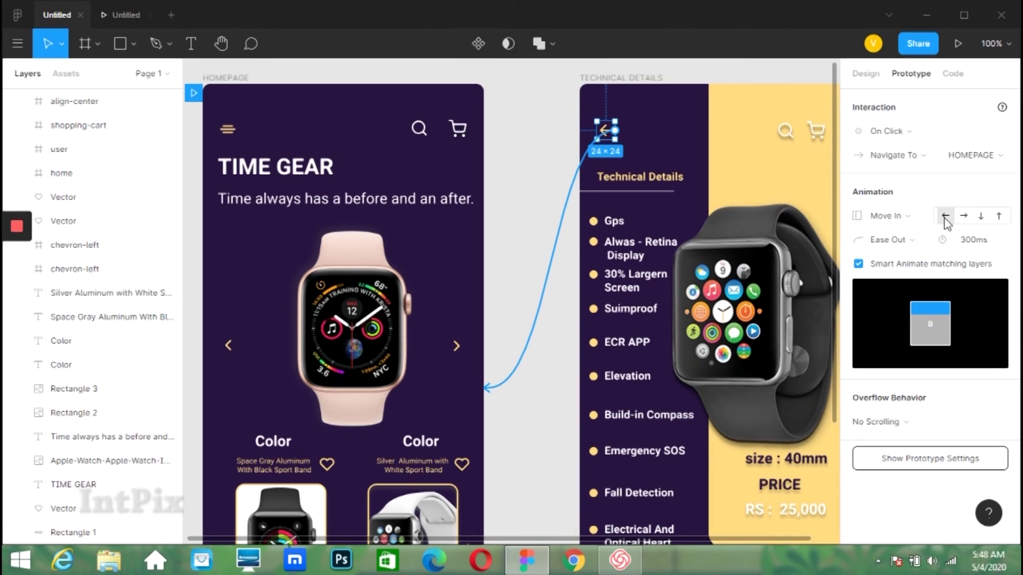
pyautogui.click(964, 218)
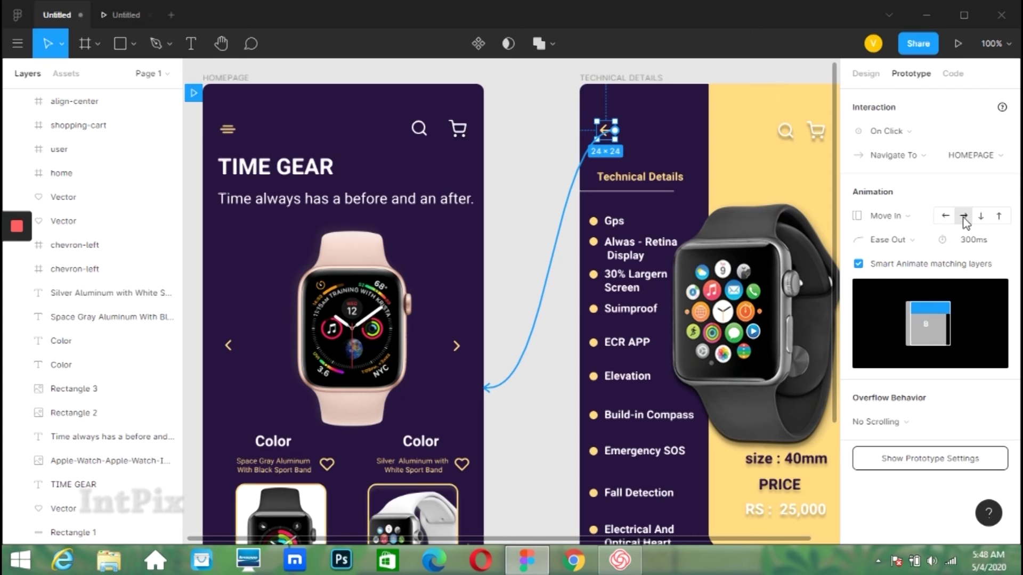
# - Present the prototype and test scrolling, the watch image's link, and the animated return through the back arrow
pyautogui.click(964, 42)
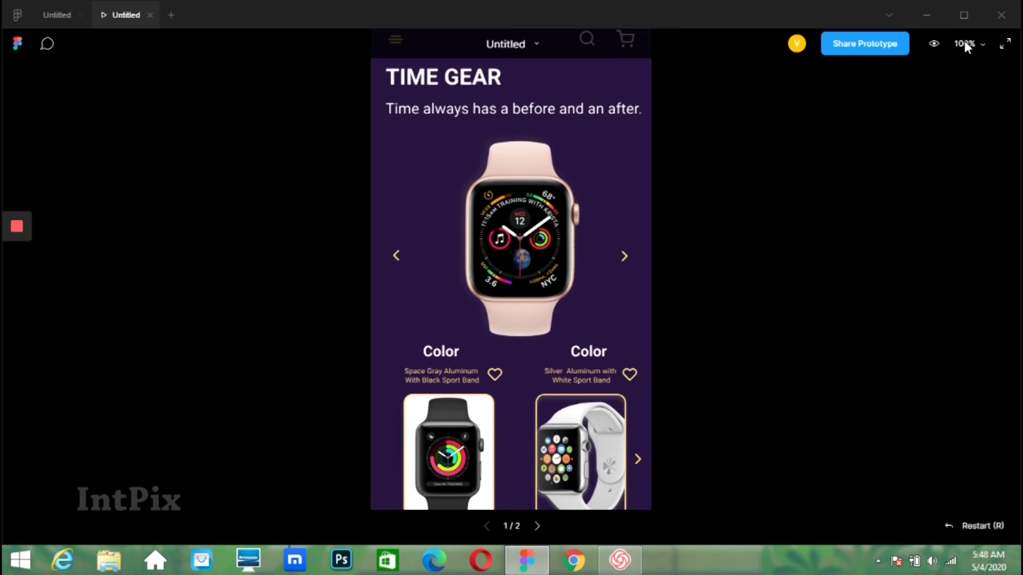
pyautogui.click(509, 221)
pyautogui.scroll(-2, 540, 288)
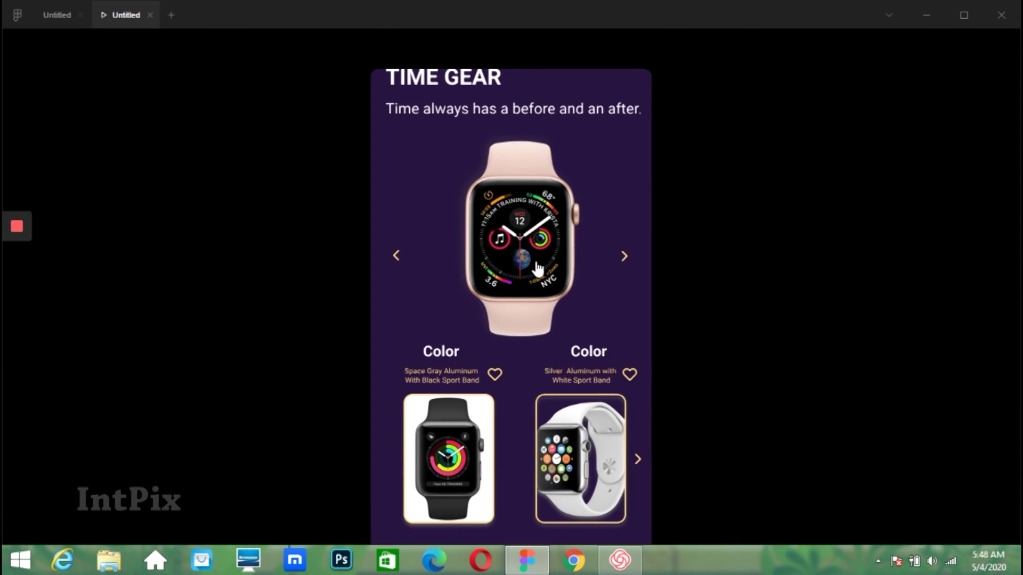
pyautogui.scroll(2, 537, 266)
pyautogui.click(537, 266)
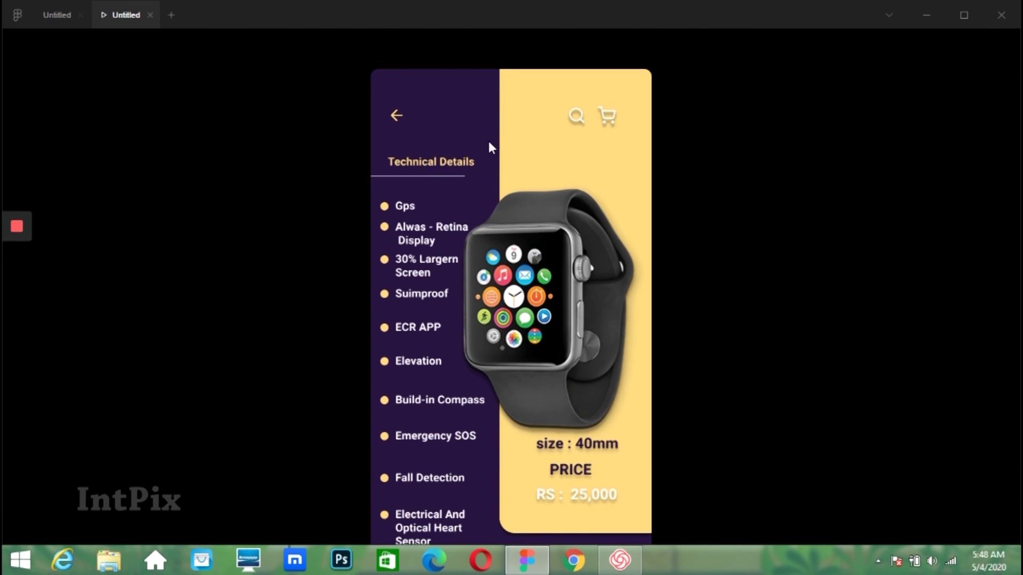
pyautogui.click(398, 117)
pyautogui.scroll(-2, 525, 358)
pyautogui.scroll(2, 525, 359)
# - Set the prototype view's scale to Fit and test the links to the technical details screen and back
pyautogui.click(970, 44)
pyautogui.click(905, 102)
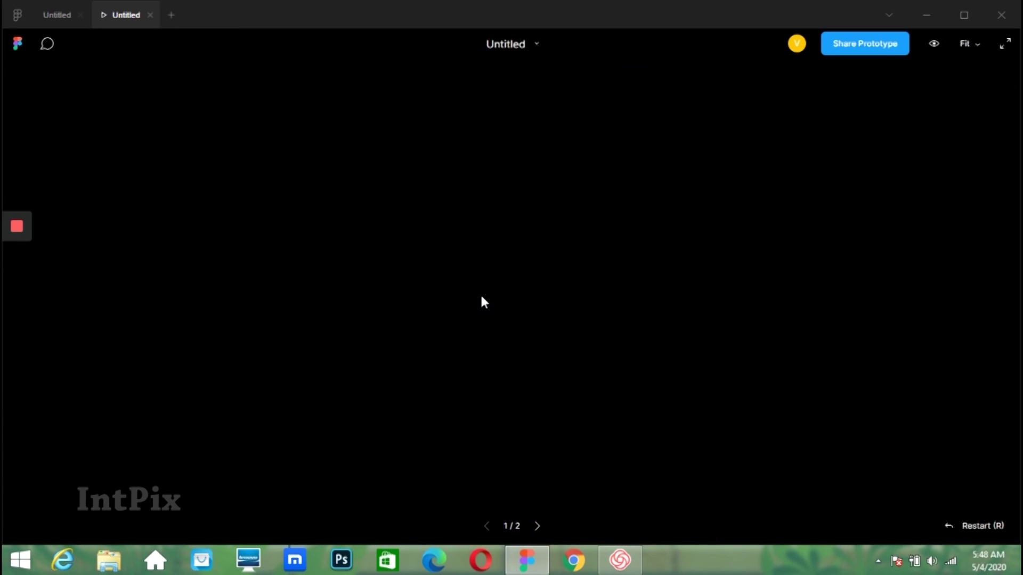
pyautogui.click(511, 252)
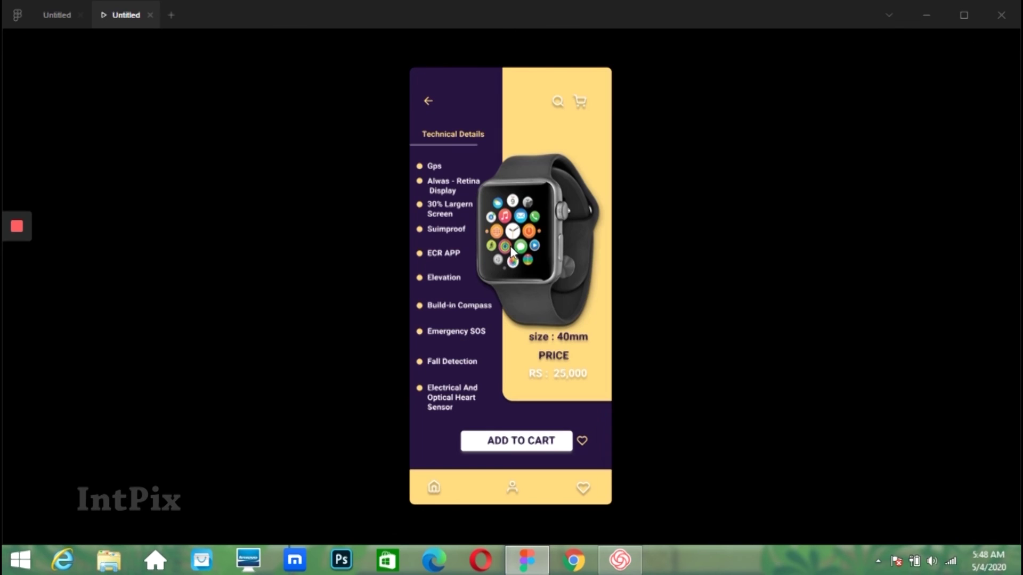
pyautogui.click(431, 102)
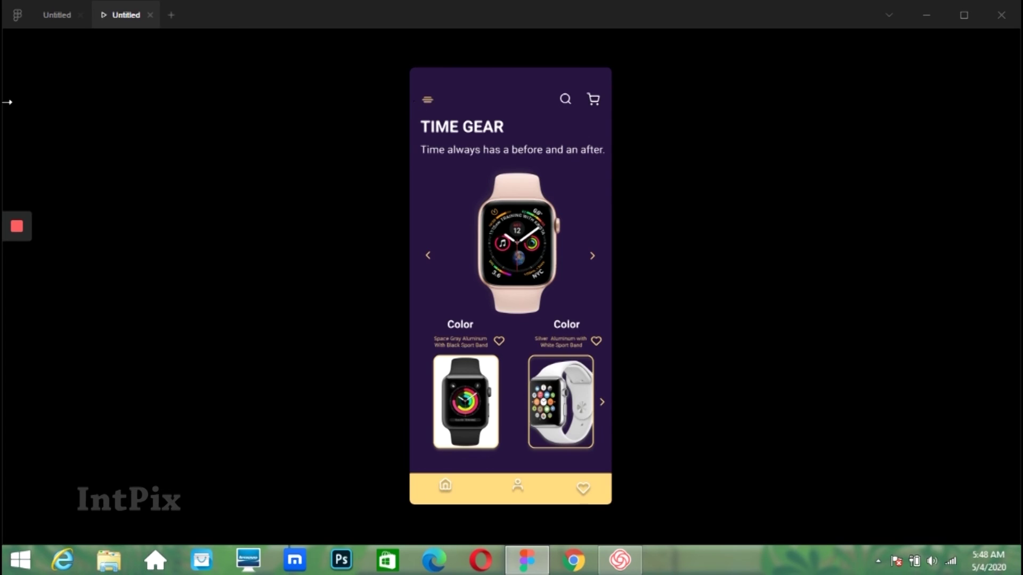
# - Return to the design file, inspect the watch image's connection to TECHNICAL DETAILS, and deselect the image
pyautogui.click(41, 11)
pyautogui.click(662, 108)
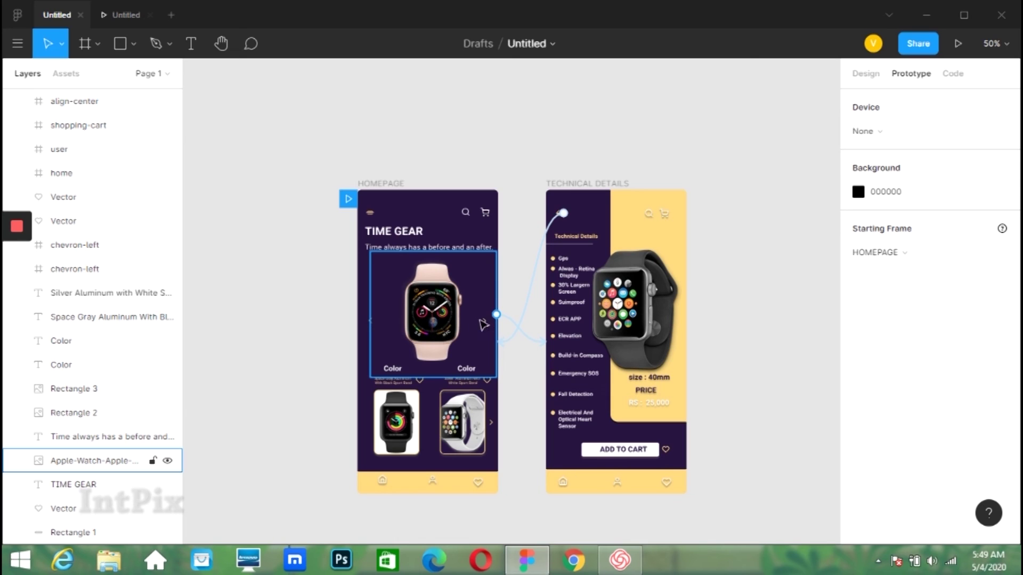
pyautogui.moveTo(496, 314); pyautogui.dragTo(544, 333)
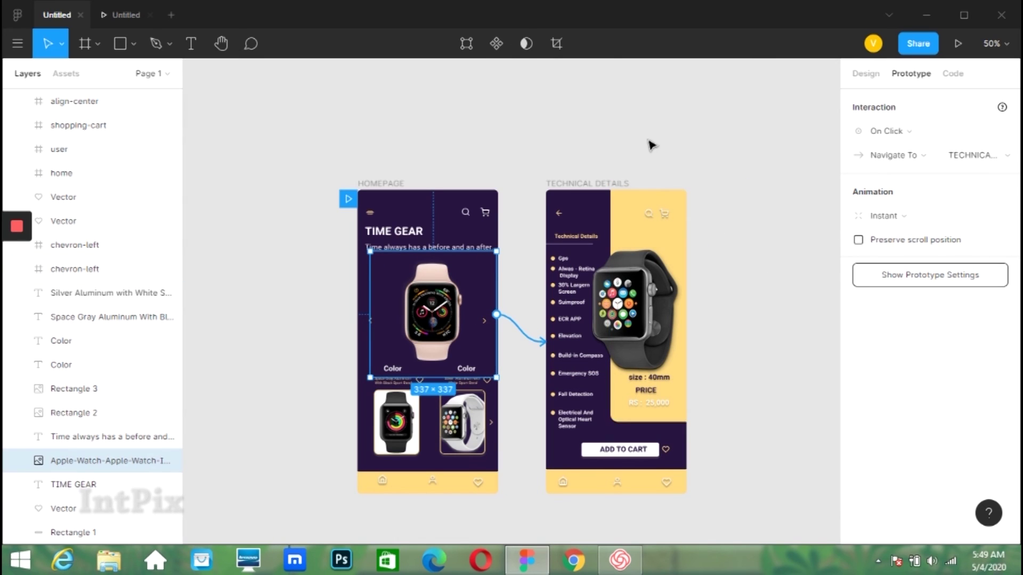
pyautogui.click(292, 130)
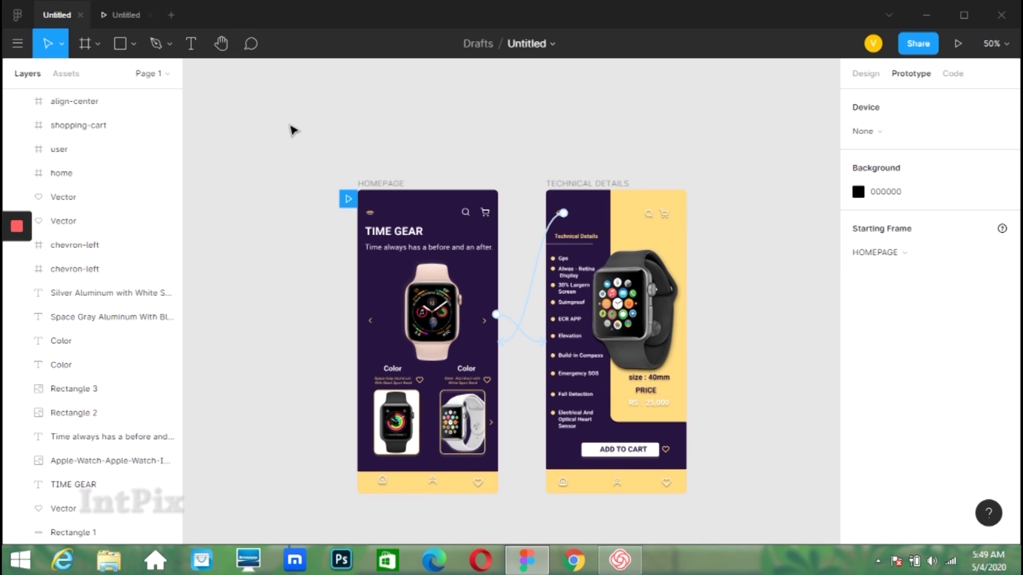